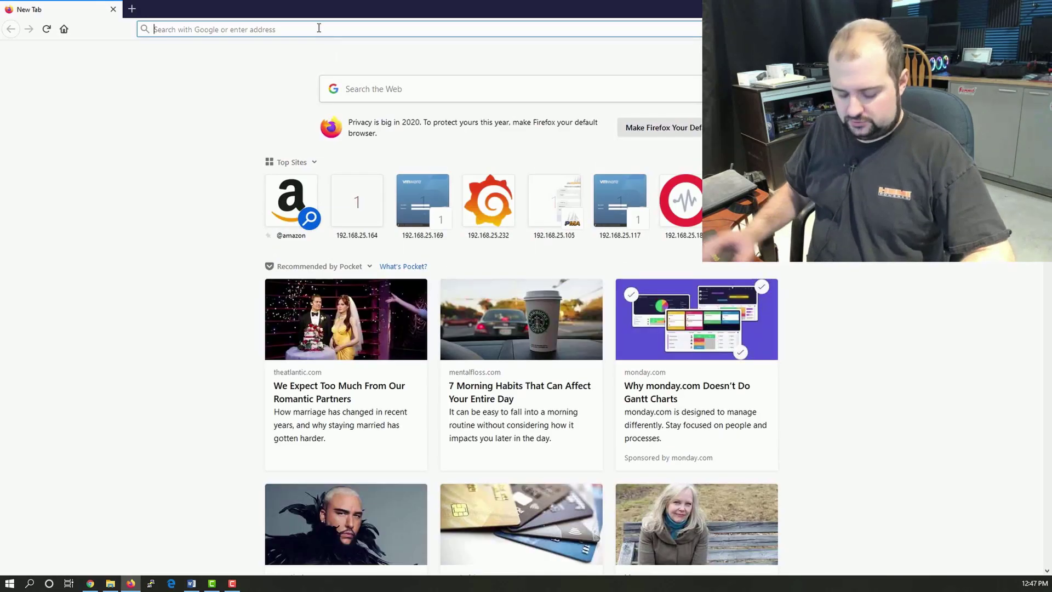
Google 'autel maxiscope mp408', open Autel's MaxiScope MP408 product page, and show its downloads
type("autel ma")
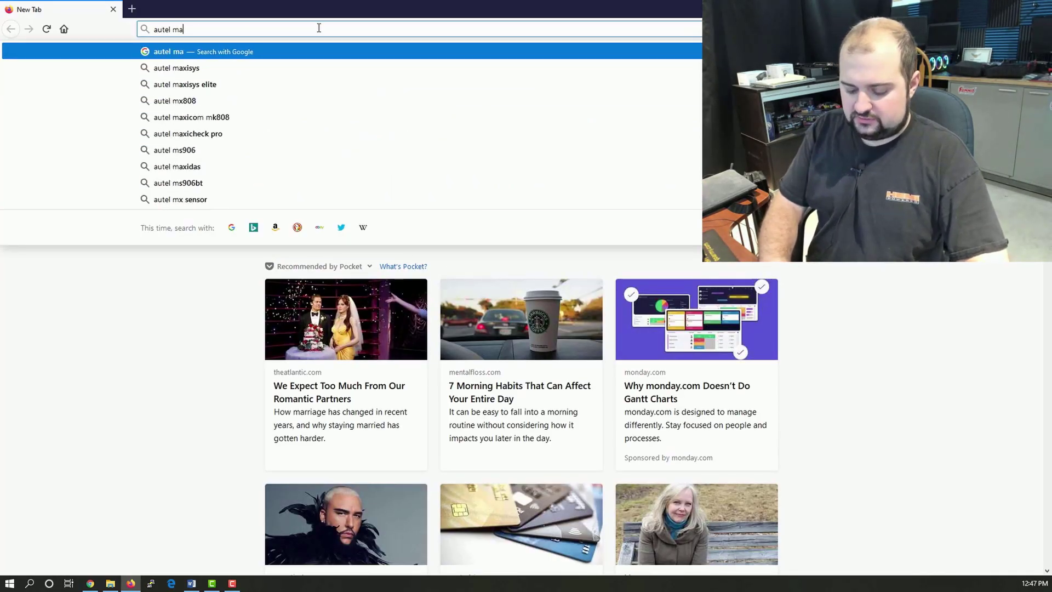
type("xiscope")
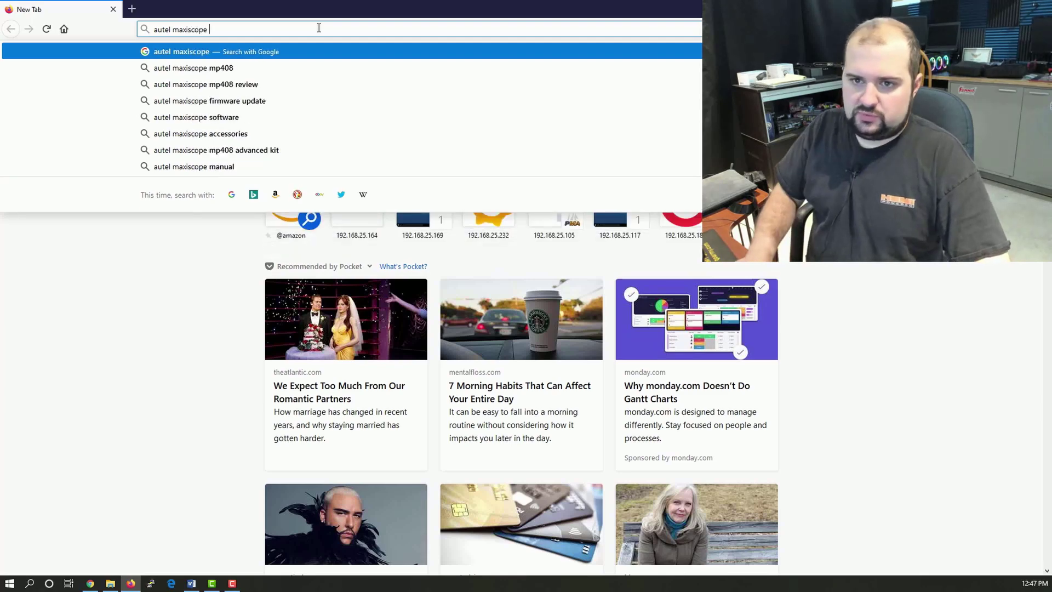
key("Down")
key("Return")
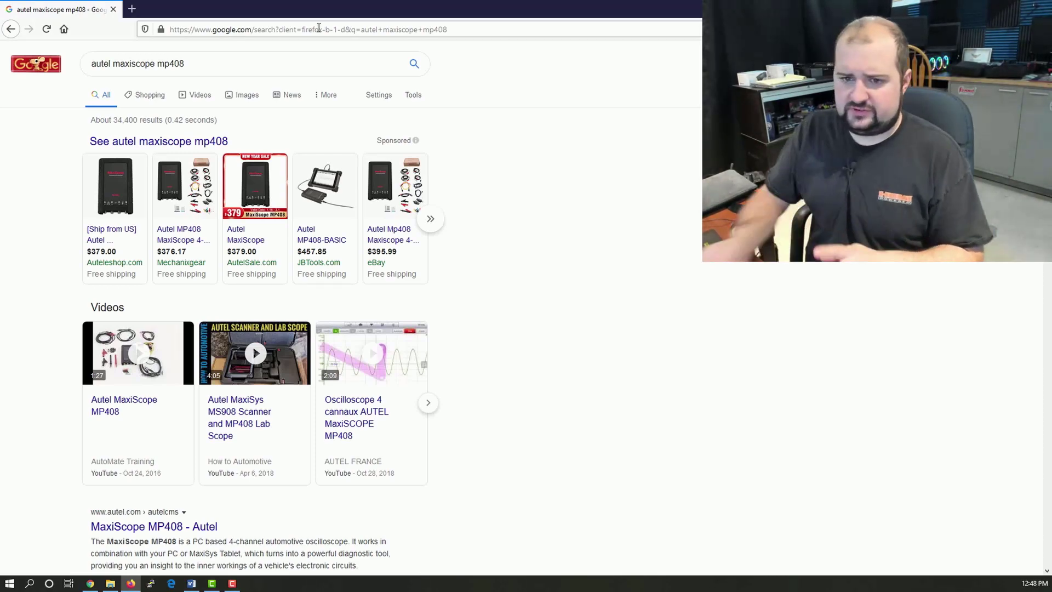
scroll(456, 392, "down", 2)
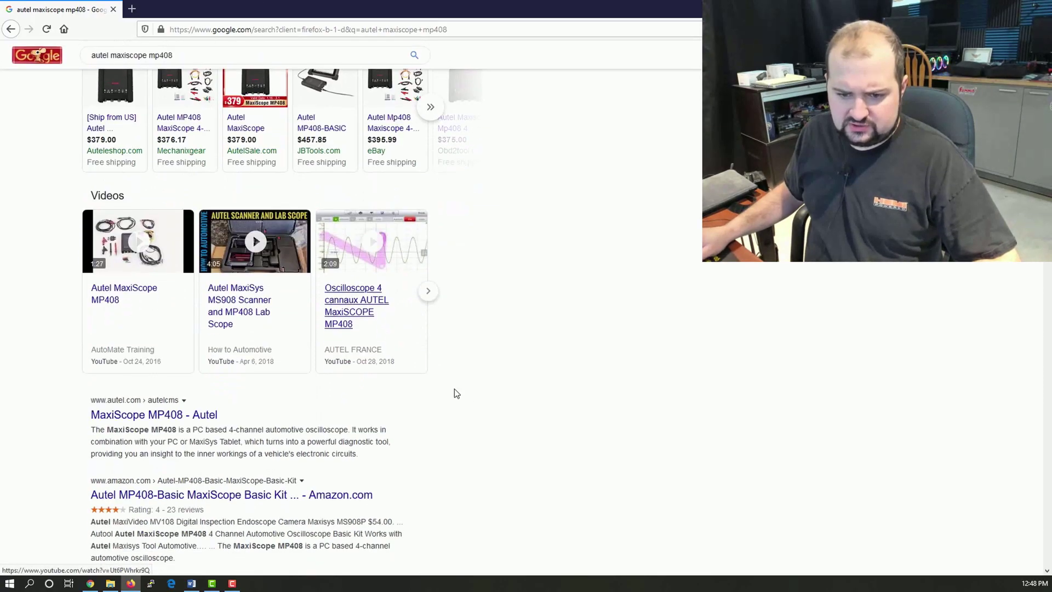
left_click(163, 415)
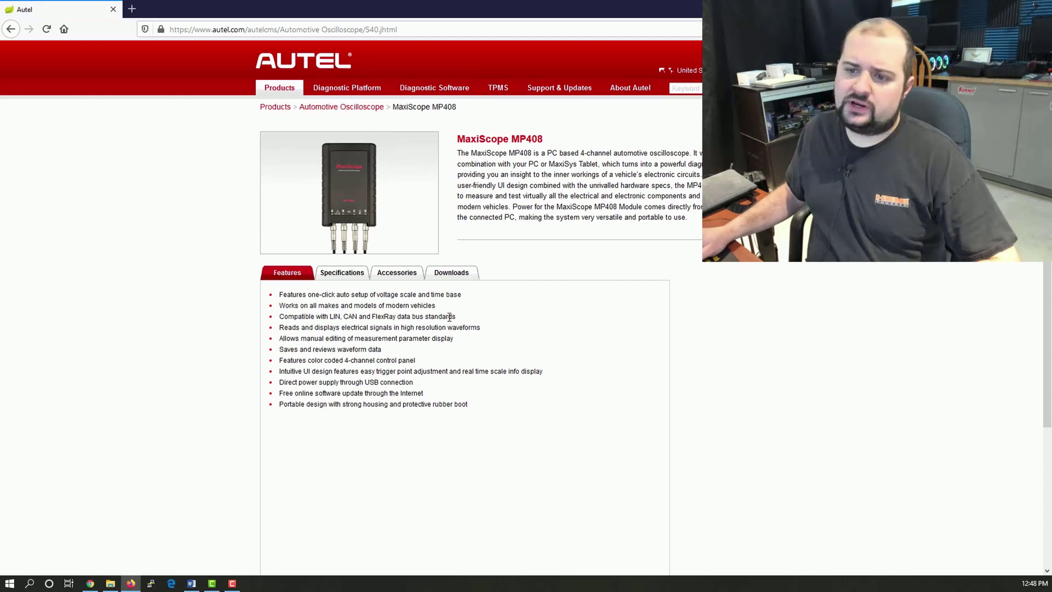
left_click(467, 274)
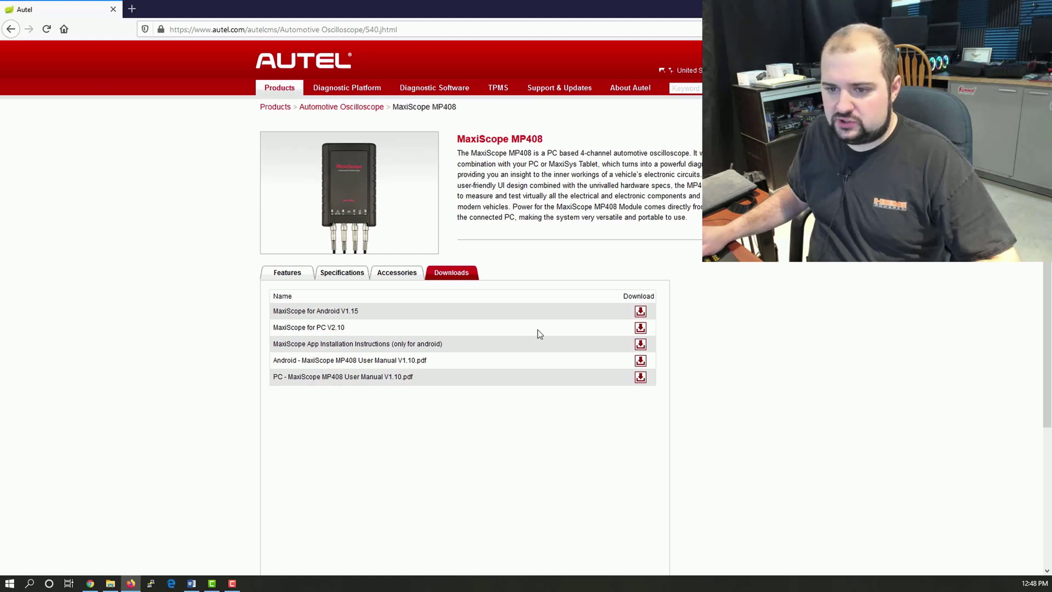
Save the 30.4 MB MaxiScope for PC V2.10 zip package to the computer
left_click(640, 328)
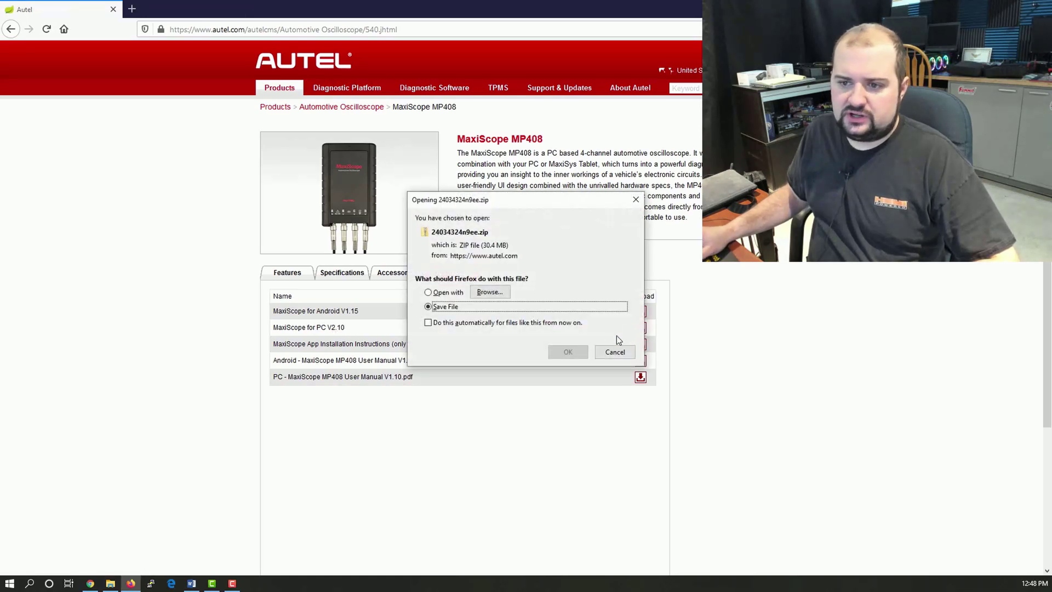
left_click(568, 352)
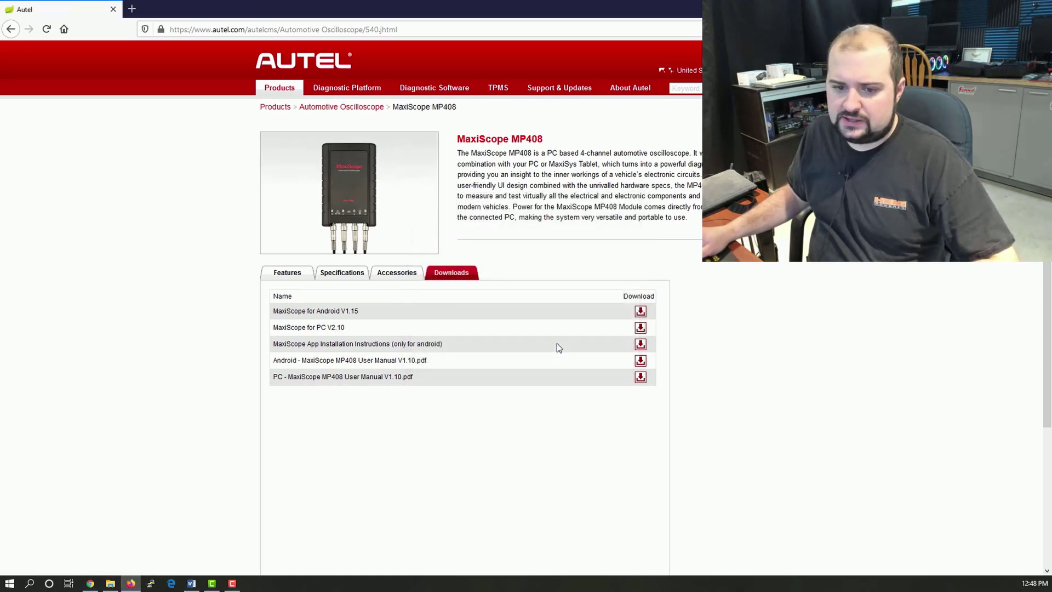
Show Downloads in File Explorer sorted newest first and select the 24034324n9ee(1).zip download
mouse_move(109, 585)
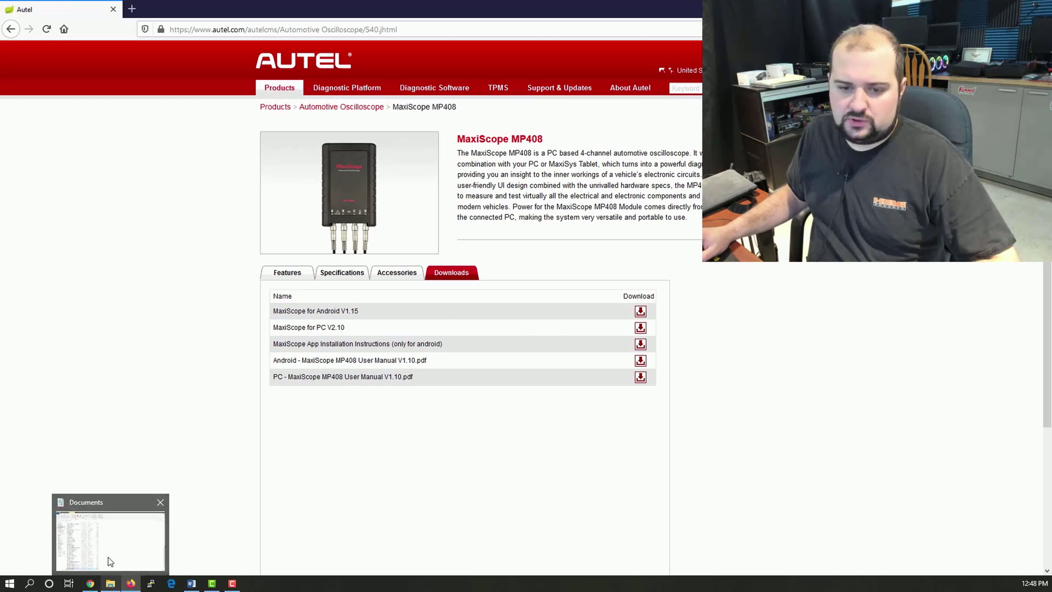
left_click(108, 555)
left_click(47, 141)
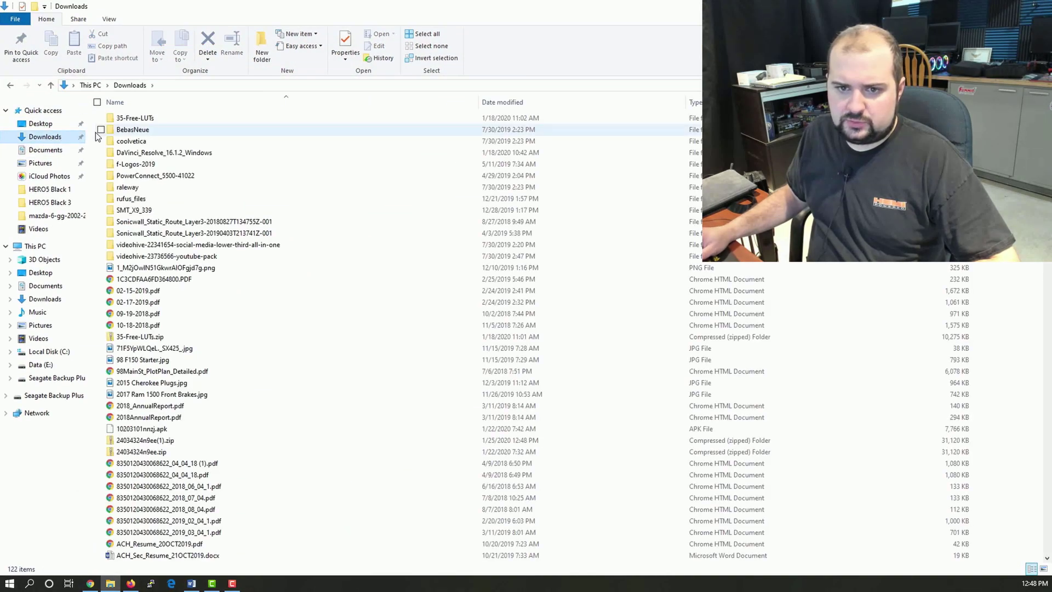
left_click(542, 104)
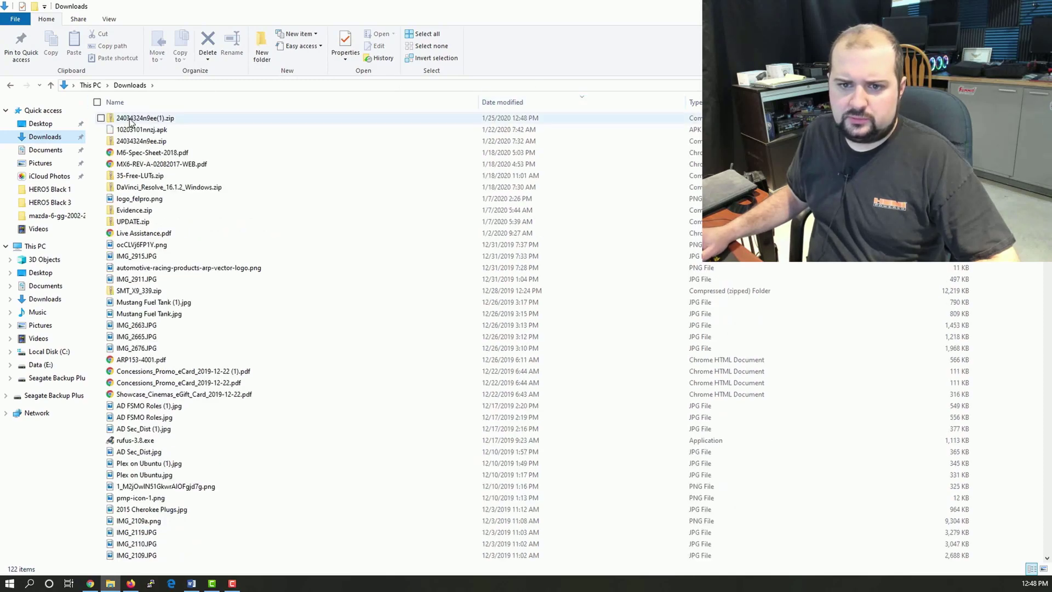
left_click(152, 119)
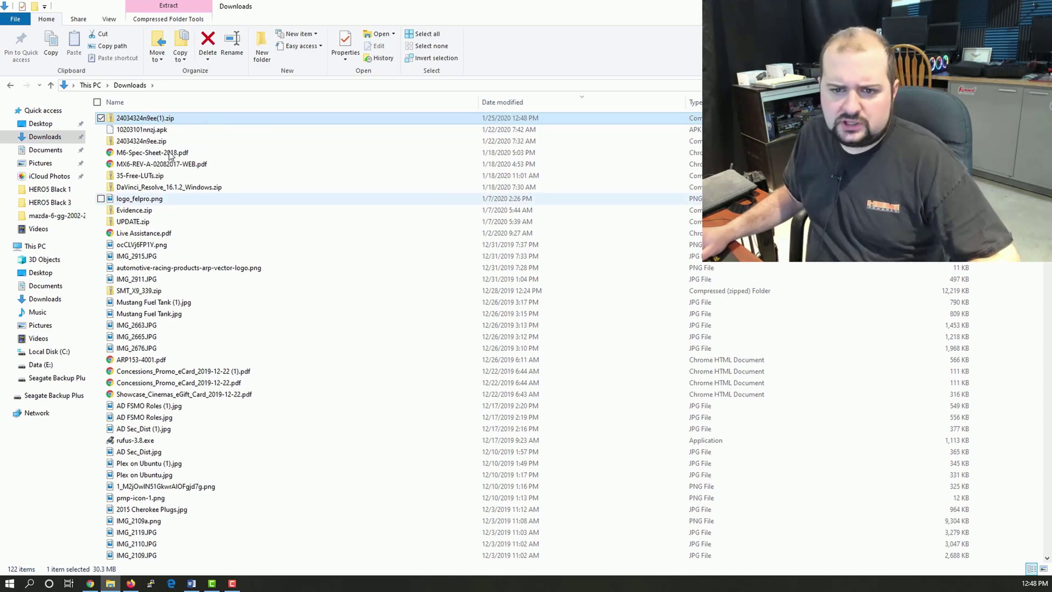
Extract 24034324n9ee(1).zip into its own 24034324n9ee(1) folder
right_click(167, 120)
mouse_move(222, 169)
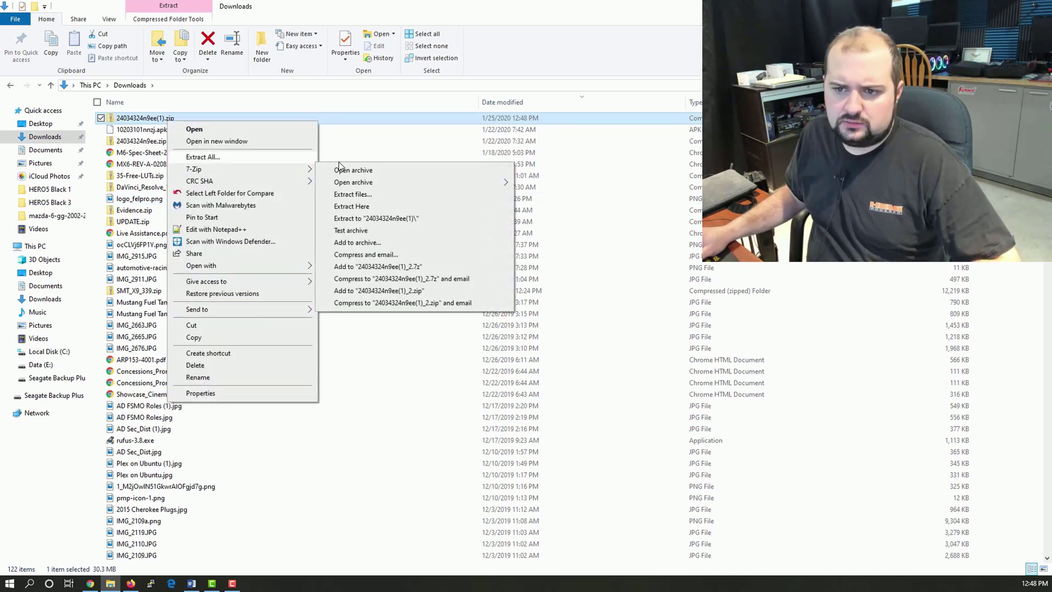
left_click(397, 216)
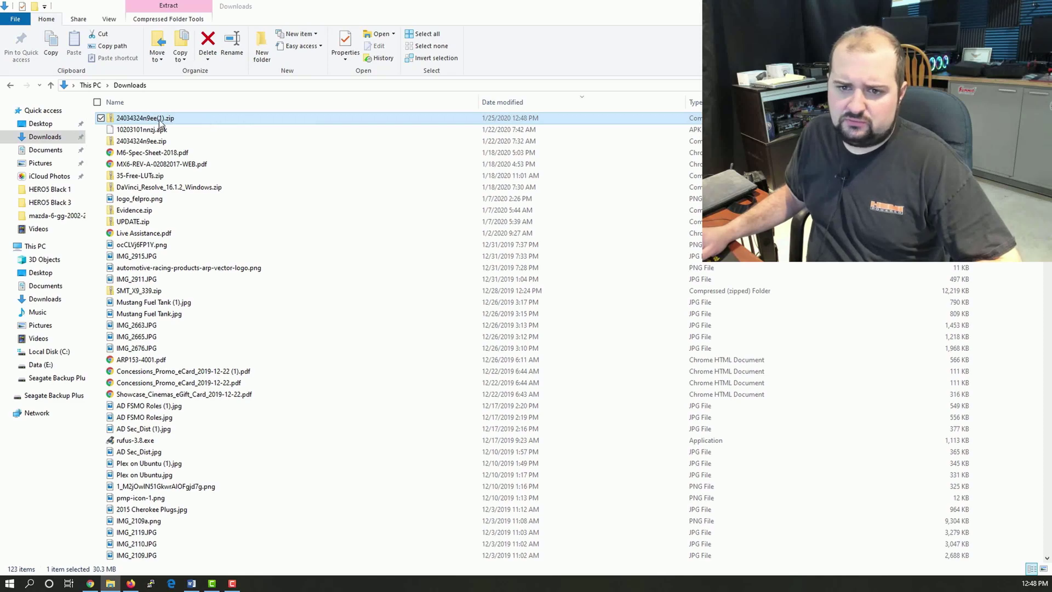
scroll(196, 174, "down", 1)
scroll(192, 153, "up", 1)
Open the extracted 24034324n9ee(1) folder to reveal its setup.exe file
right_click(175, 118)
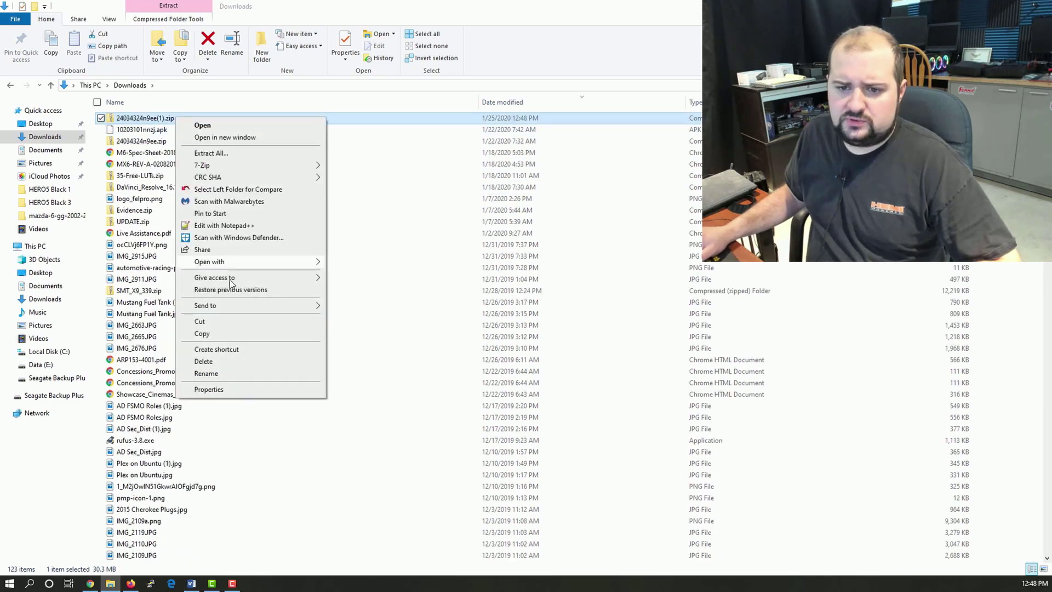
left_click(244, 6)
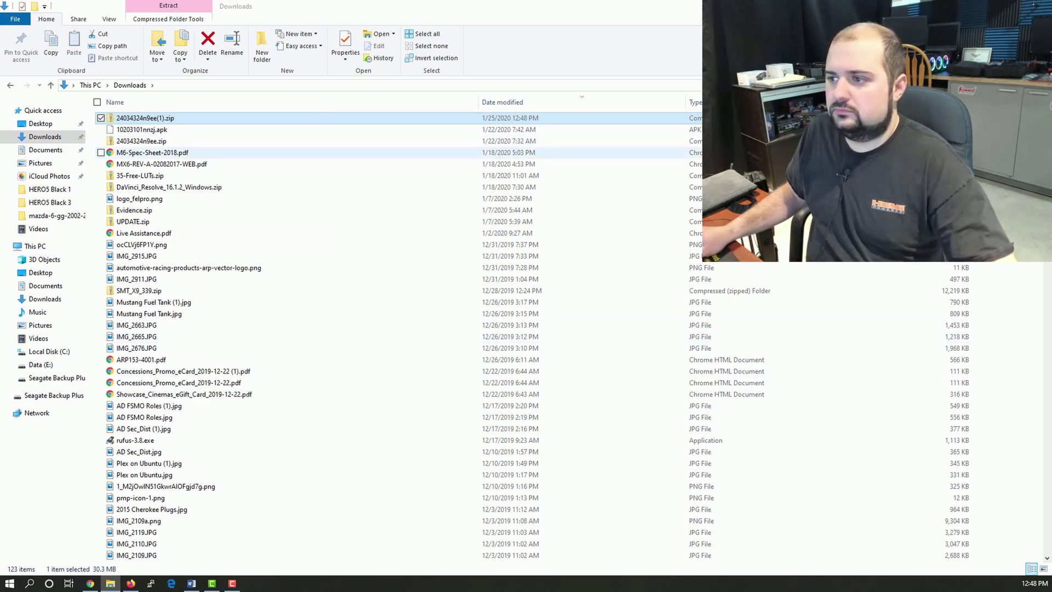
right_click(1013, 131)
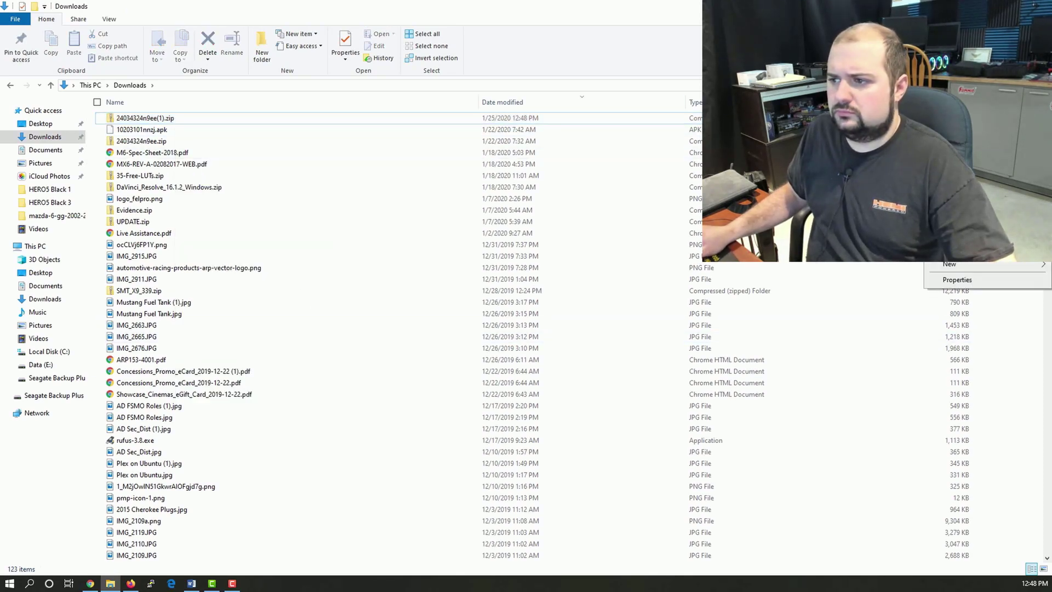
key("Escape")
scroll(203, 196, "down", 20)
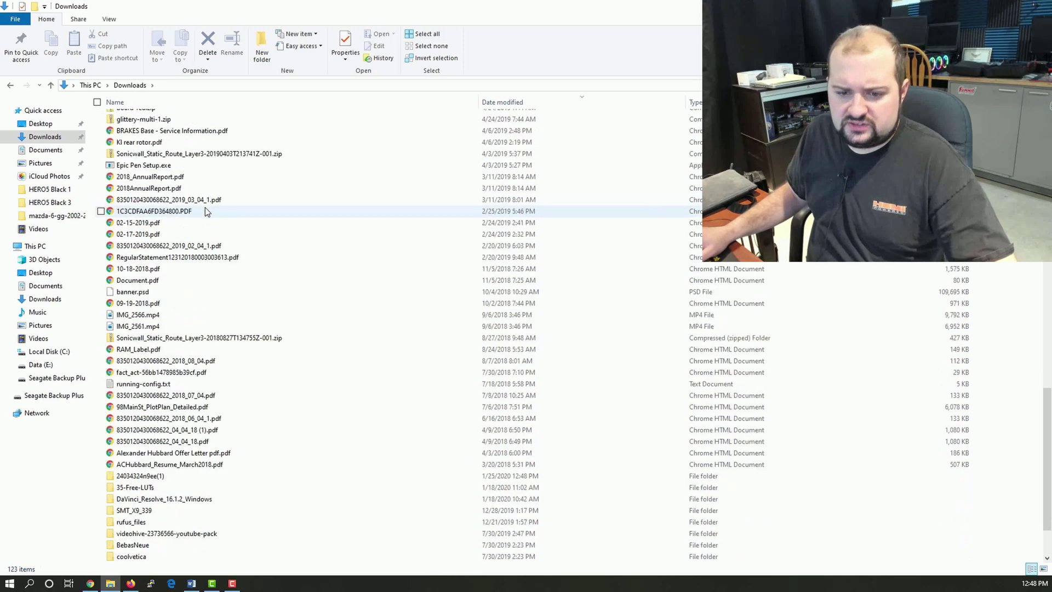
scroll(206, 219, "down", 2)
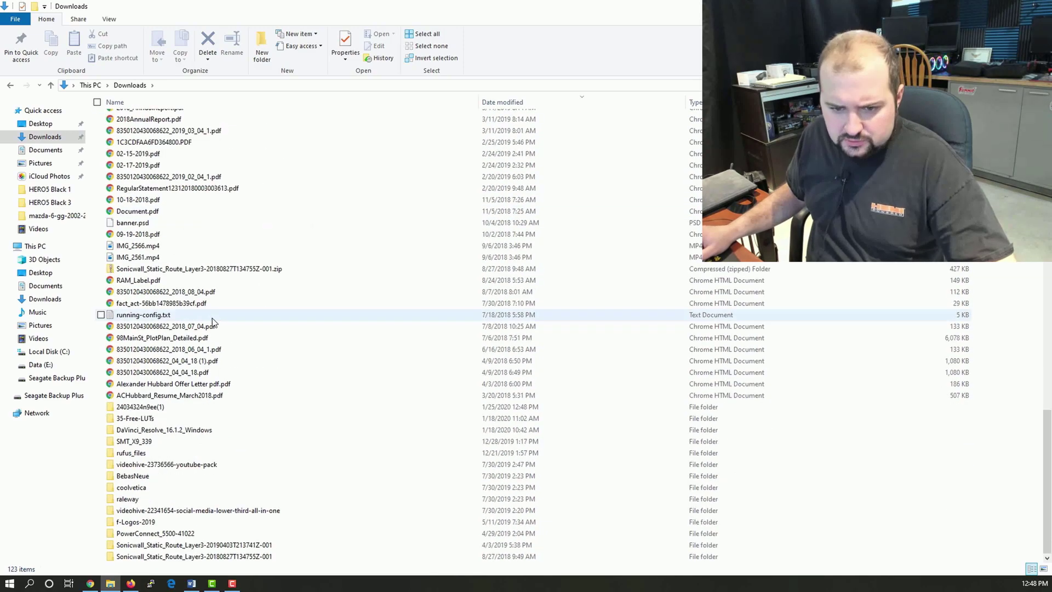
double_click(171, 412)
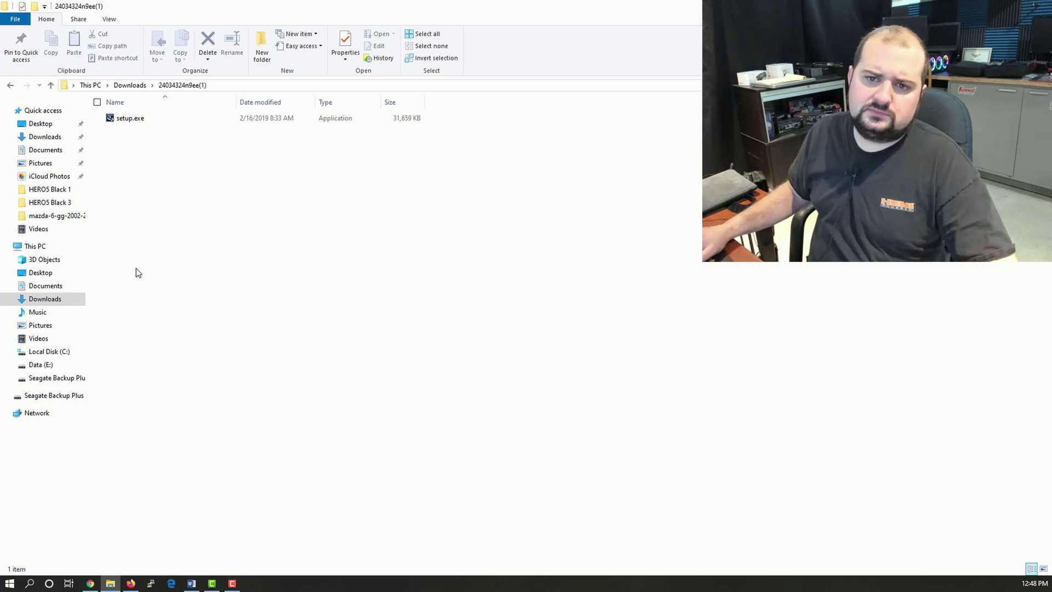
Run setup.exe and install MaxiScope in English (United States) to the default destination
double_click(134, 120)
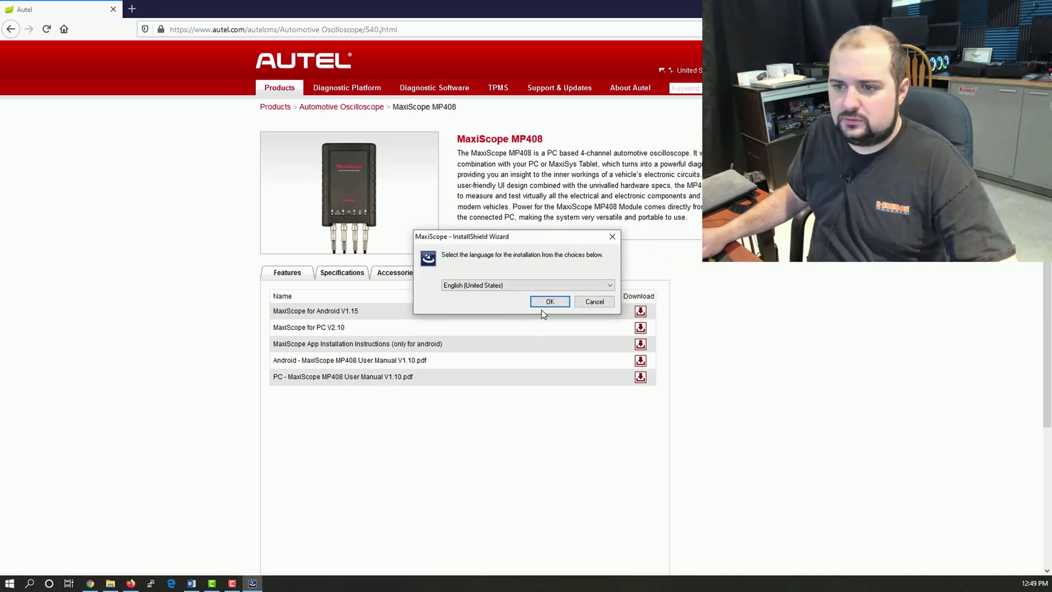
left_click(550, 303)
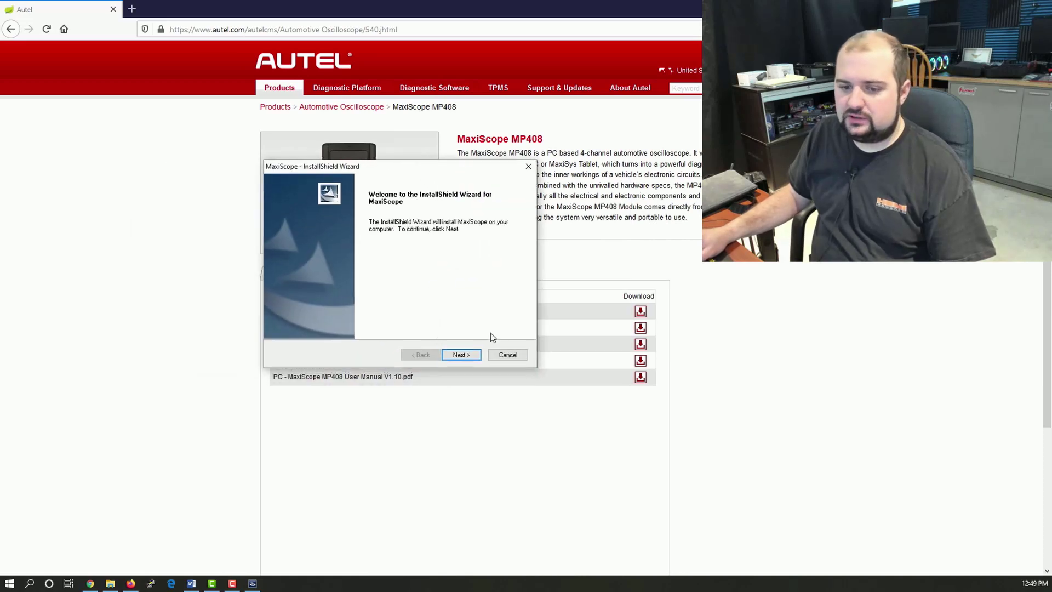
left_click(461, 355)
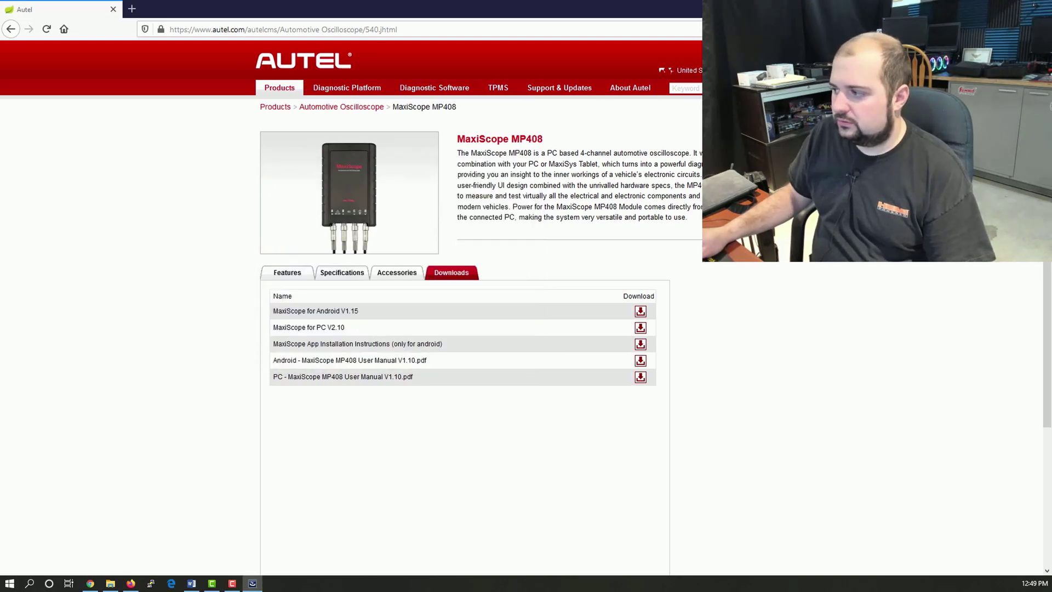
left_click(366, 413)
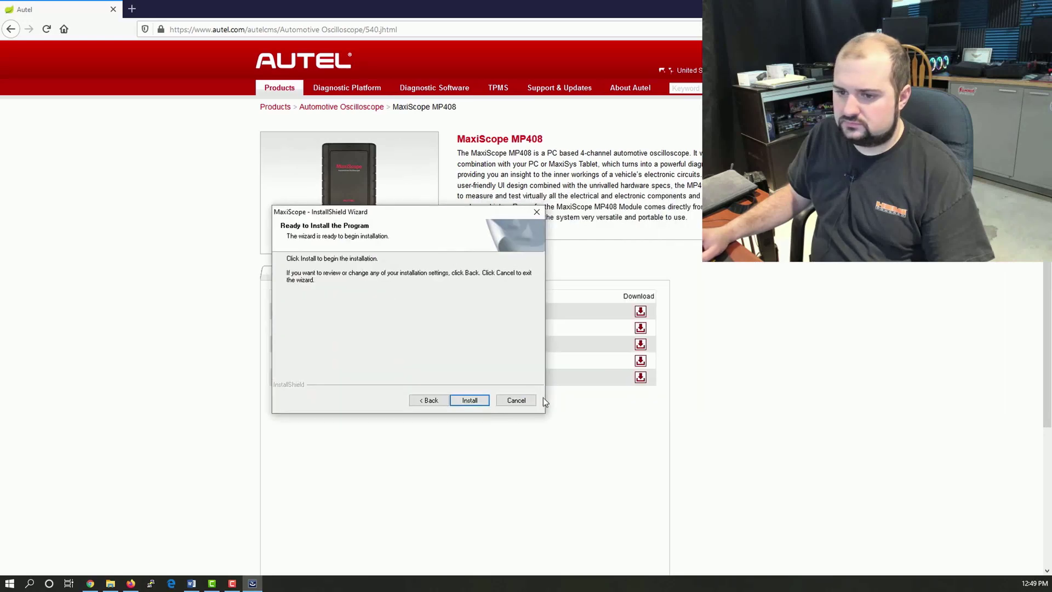
left_click(469, 397)
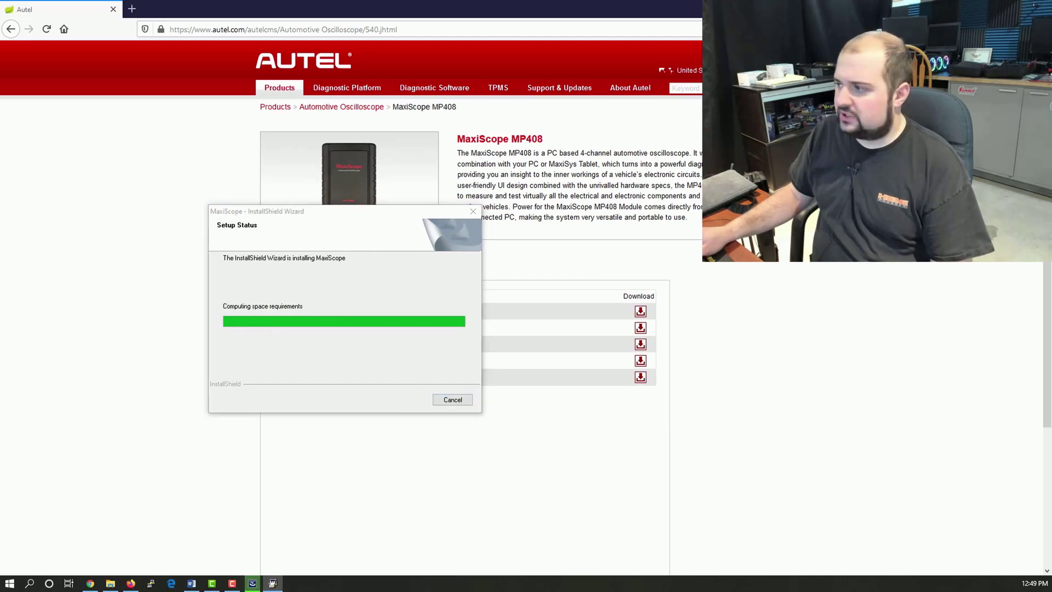
left_click(399, 263)
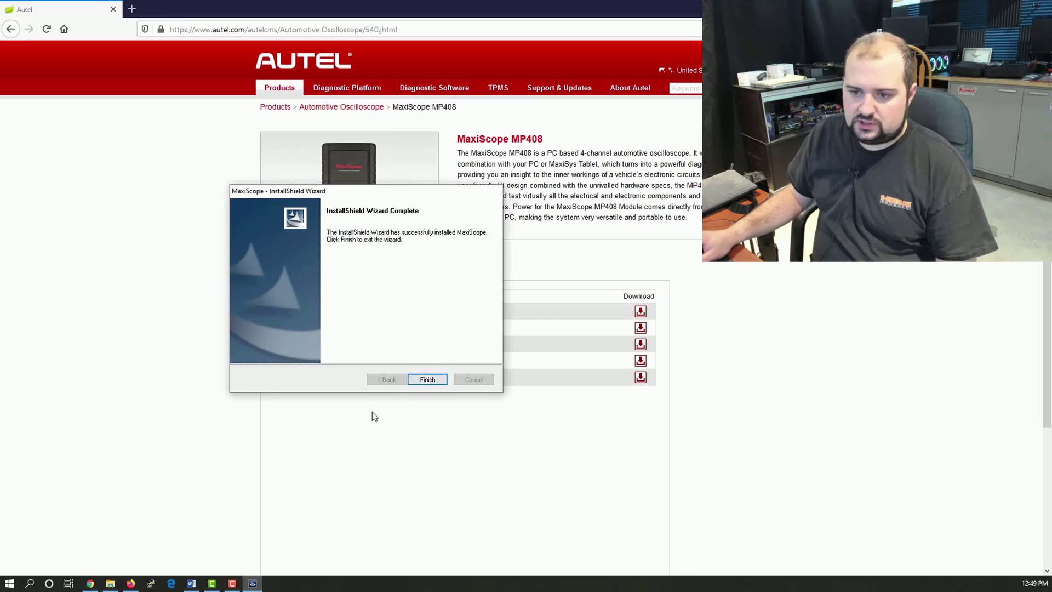
left_click(428, 379)
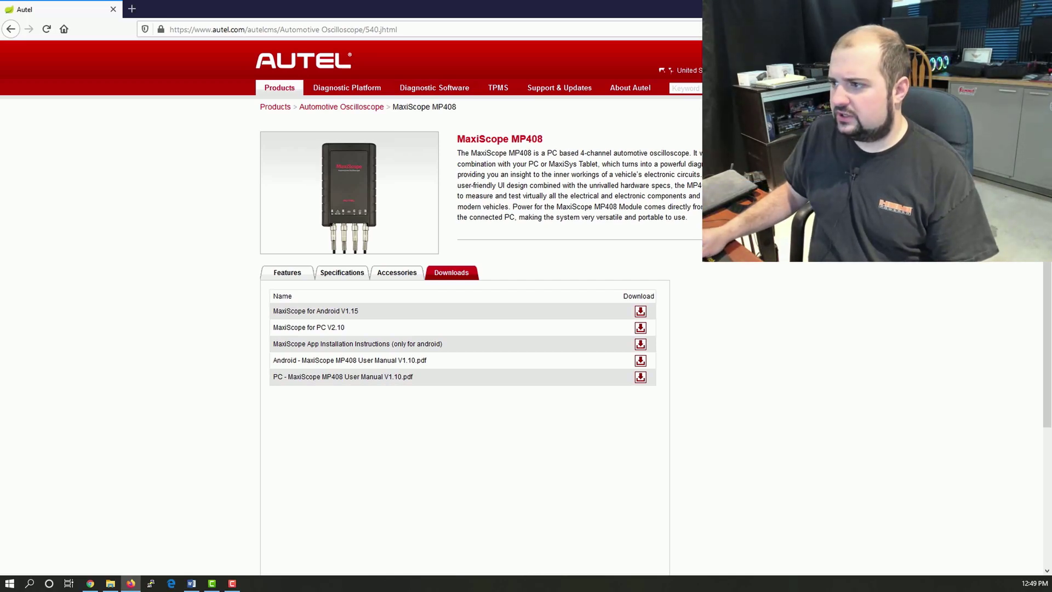
key("super+d")
Move the MaxiScope shortcut to the desktop's top-left, launch it, and reposition the window
left_click_drag(326, 171, 22, 19)
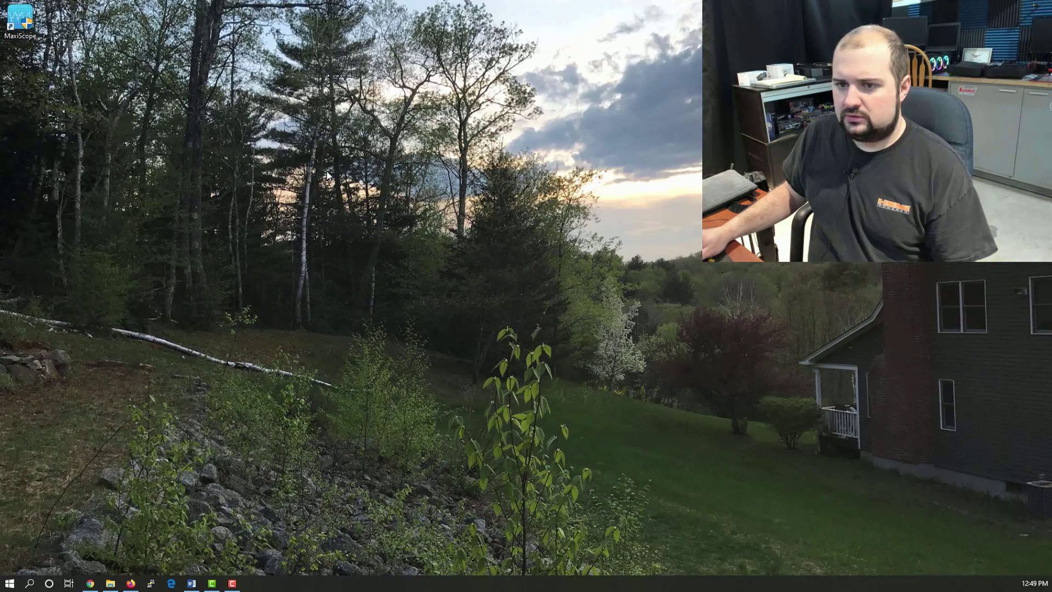
double_click(22, 19)
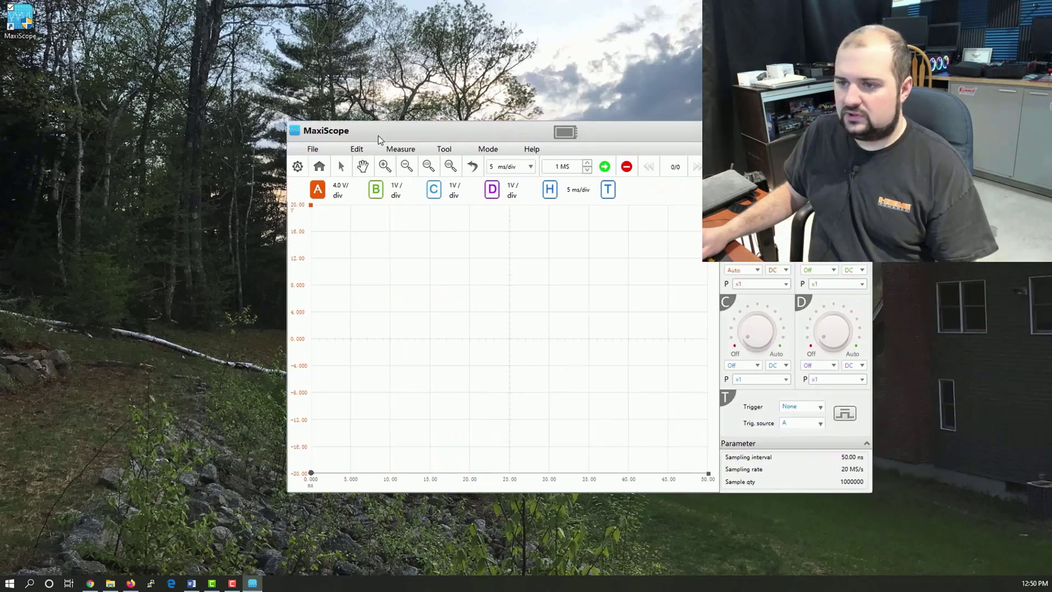
left_click_drag(378, 136, 323, 132)
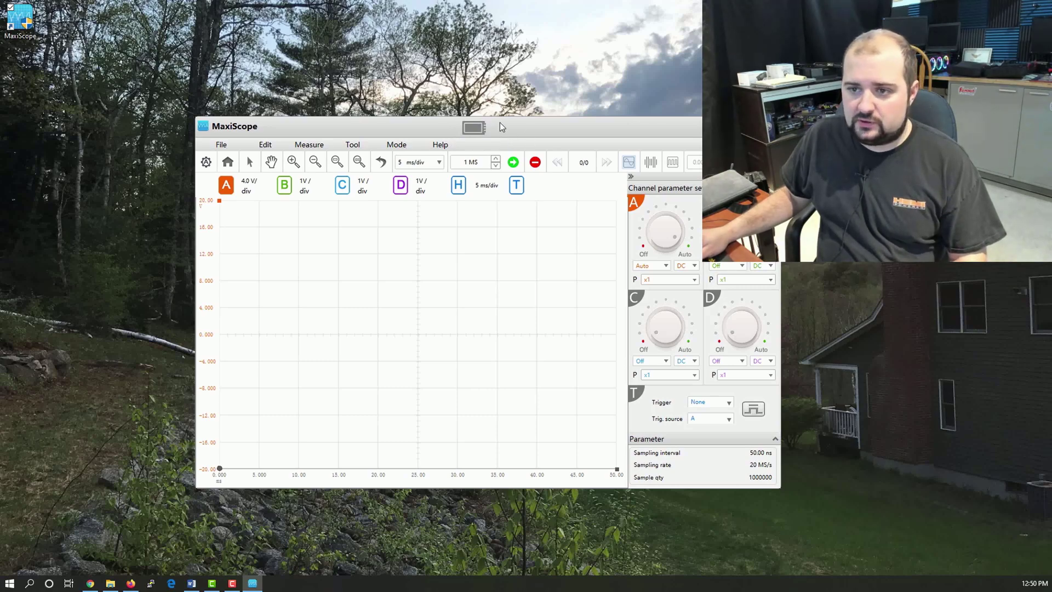
mouse_move(474, 133)
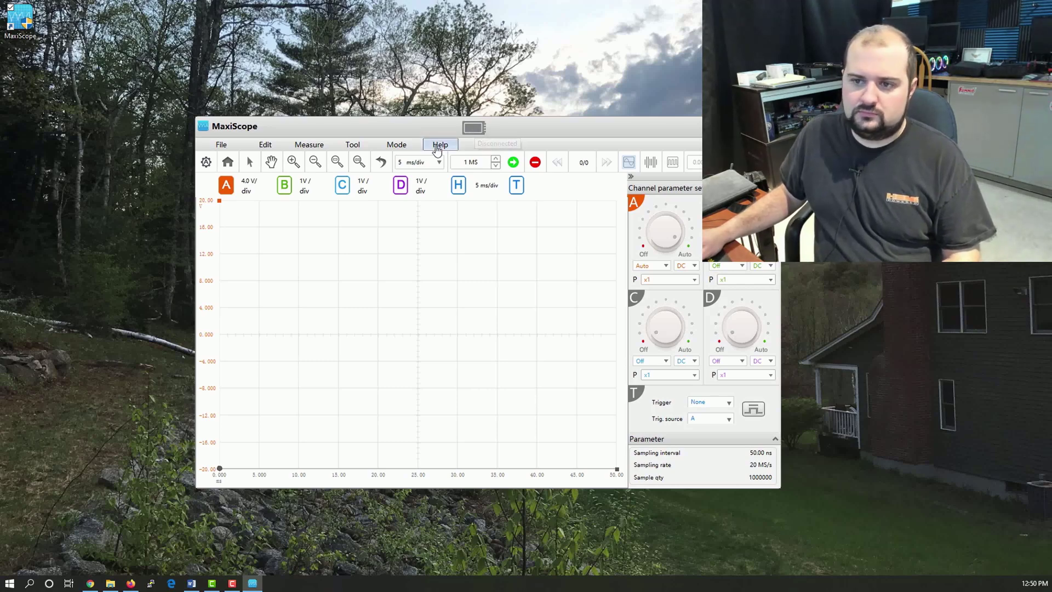
Connect to the Autel-MaxiScope device, giving a flat channel A trace at 20.0 mV/div
left_click(206, 163)
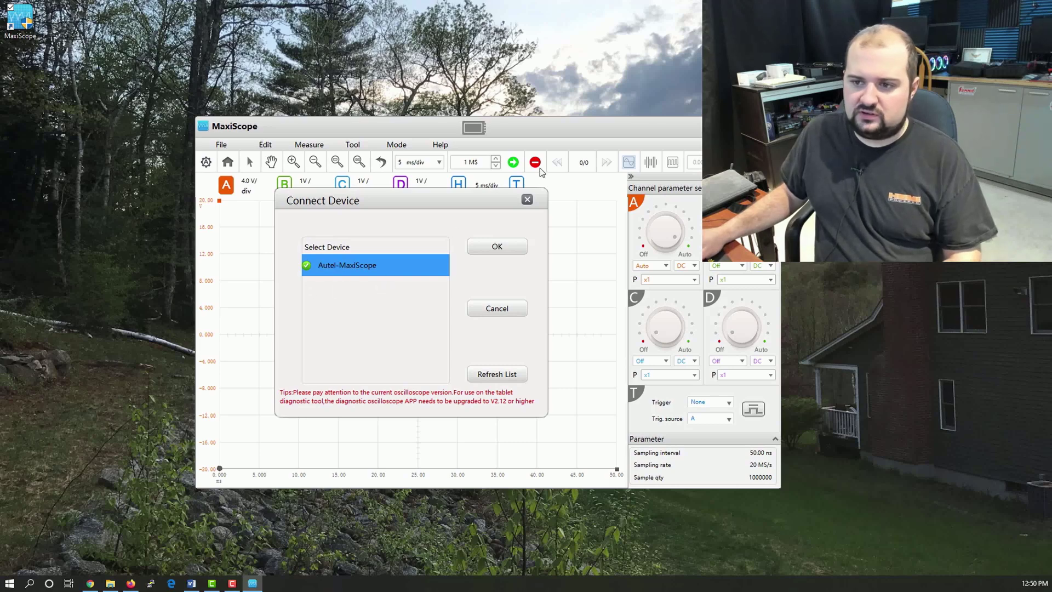
left_click(528, 201)
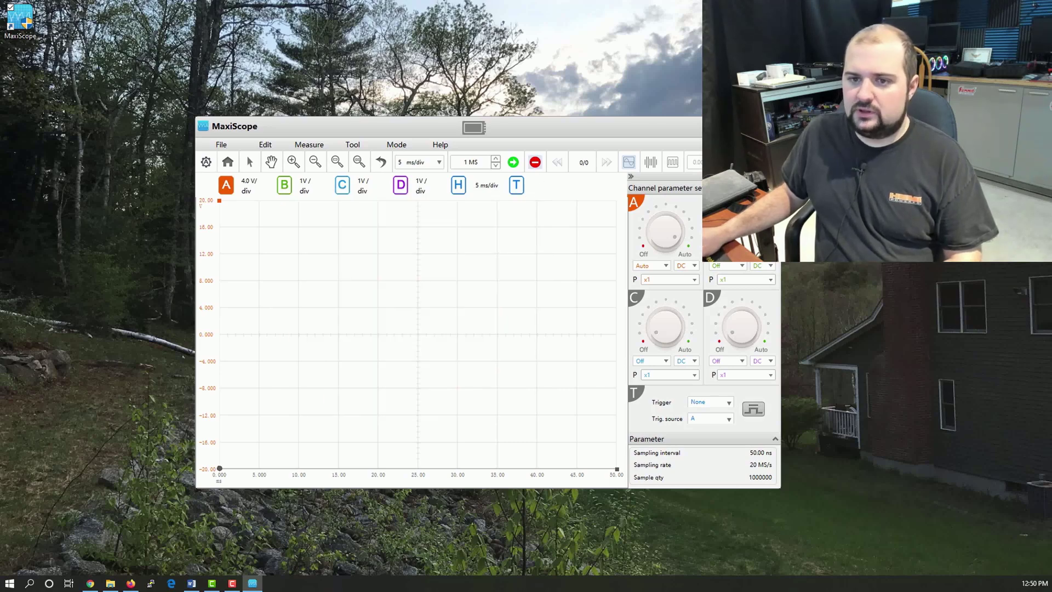
left_click(207, 163)
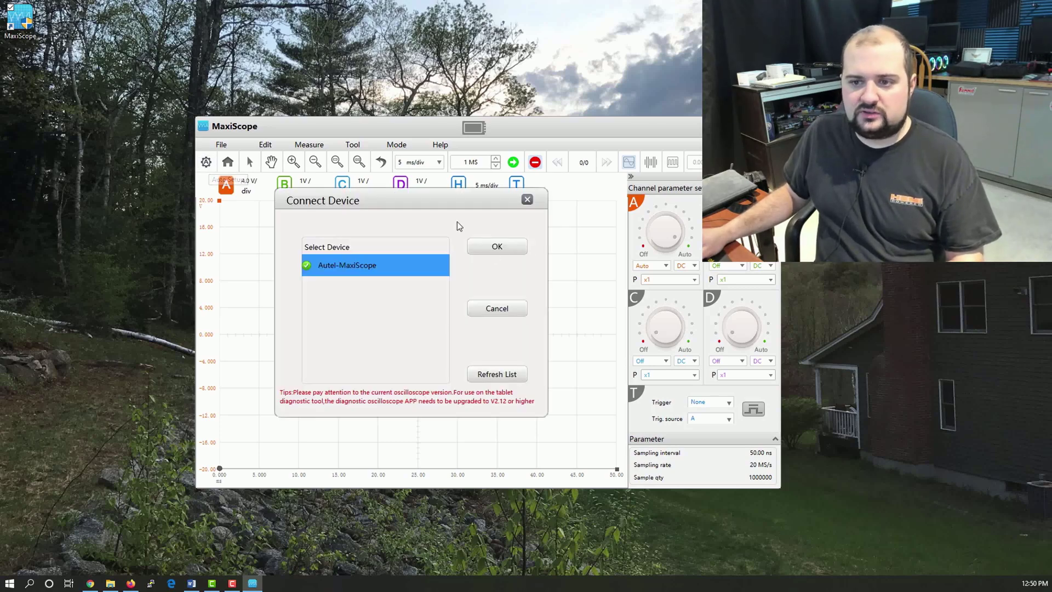
left_click(500, 248)
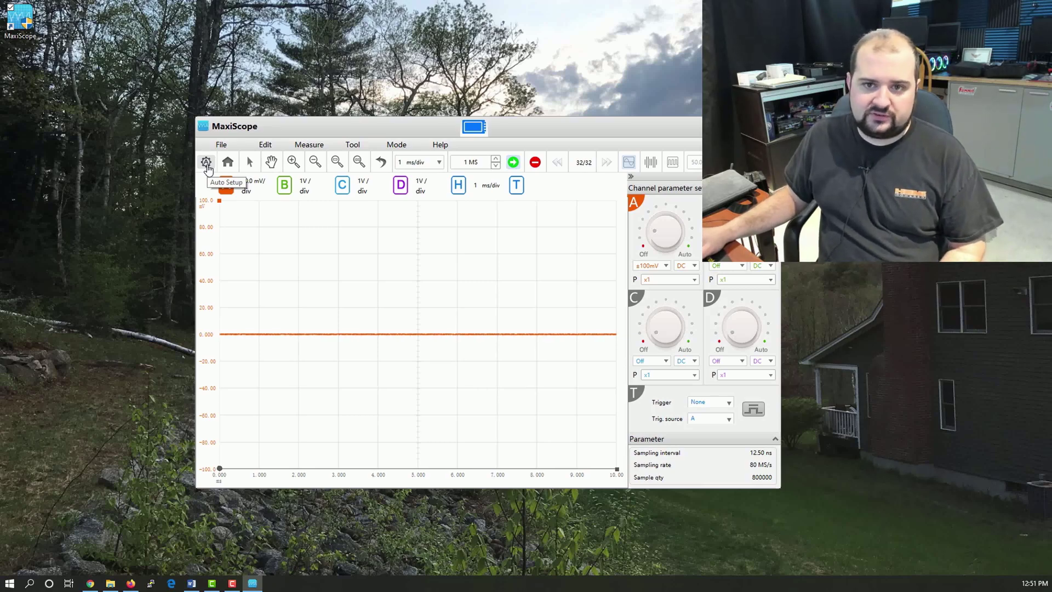
left_click(440, 144)
Run Help > Check Update online, dismiss the no-update result, and maximize the MaxiScope window
left_click(459, 167)
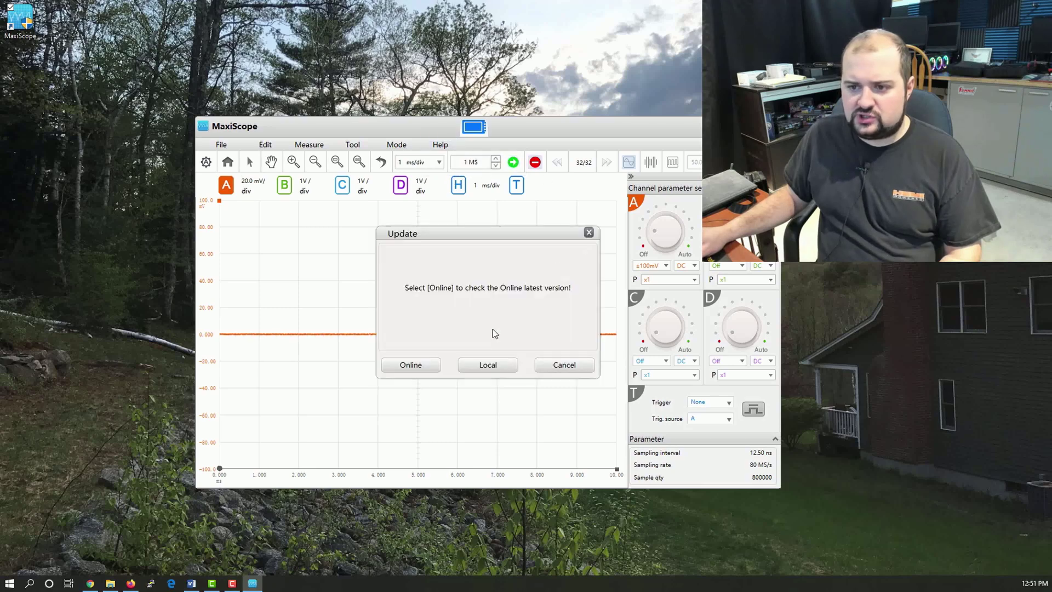
left_click(406, 364)
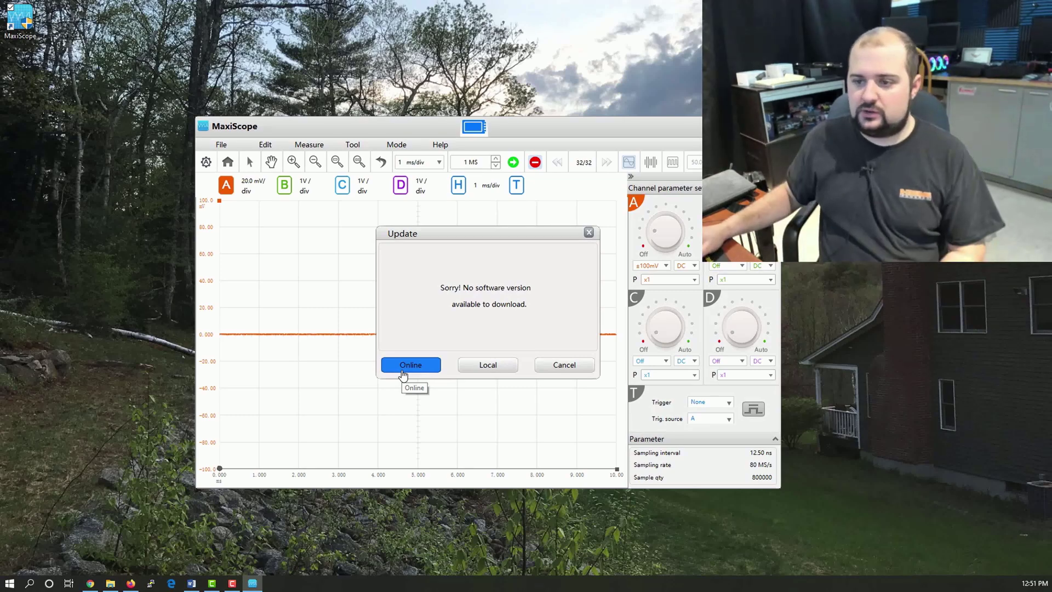
key("Tab")
key("Tab")
key("Return")
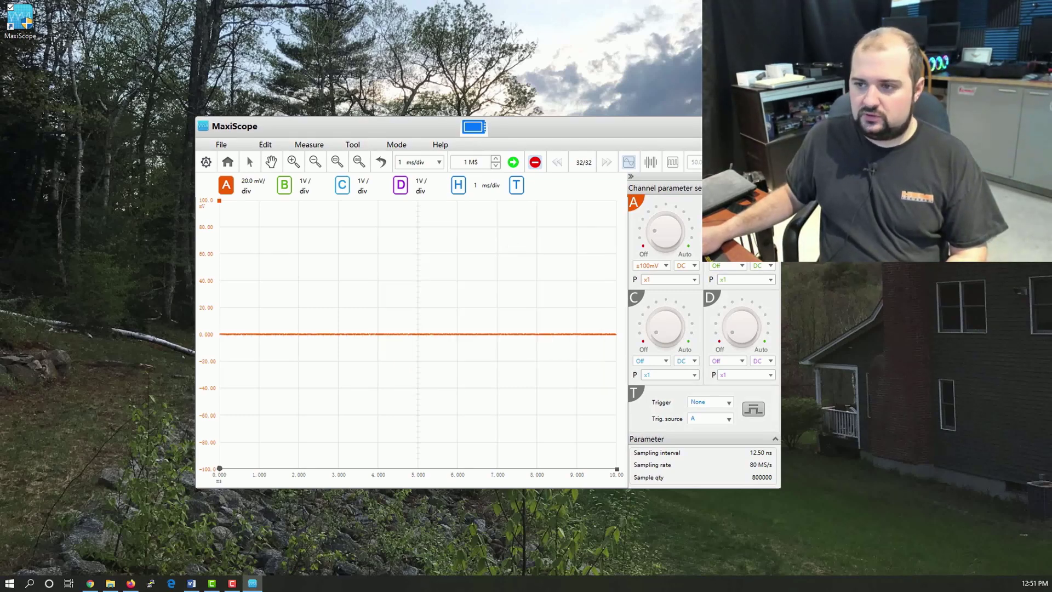
key("super+Up")
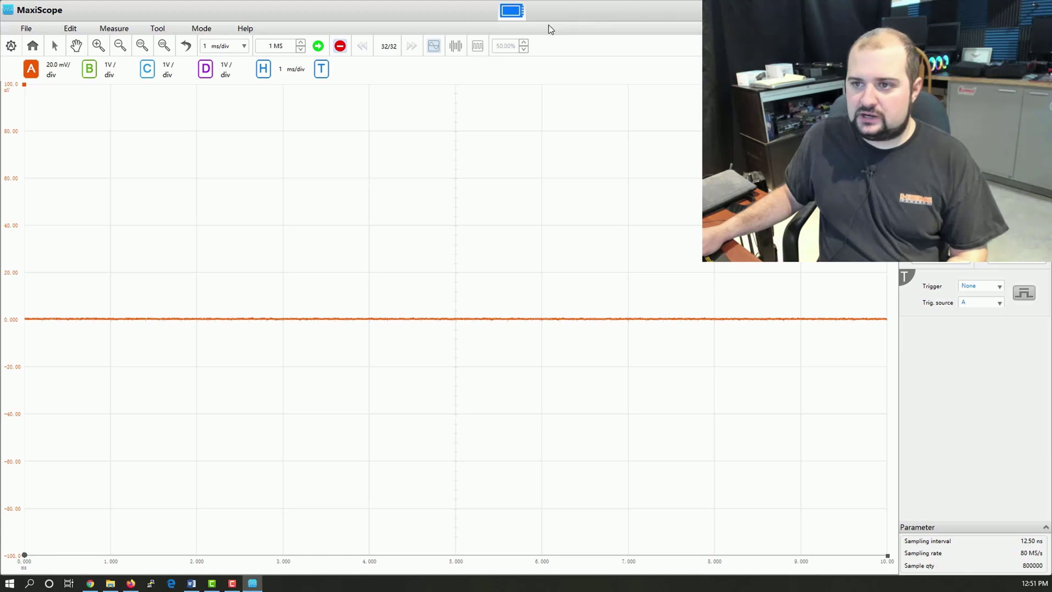